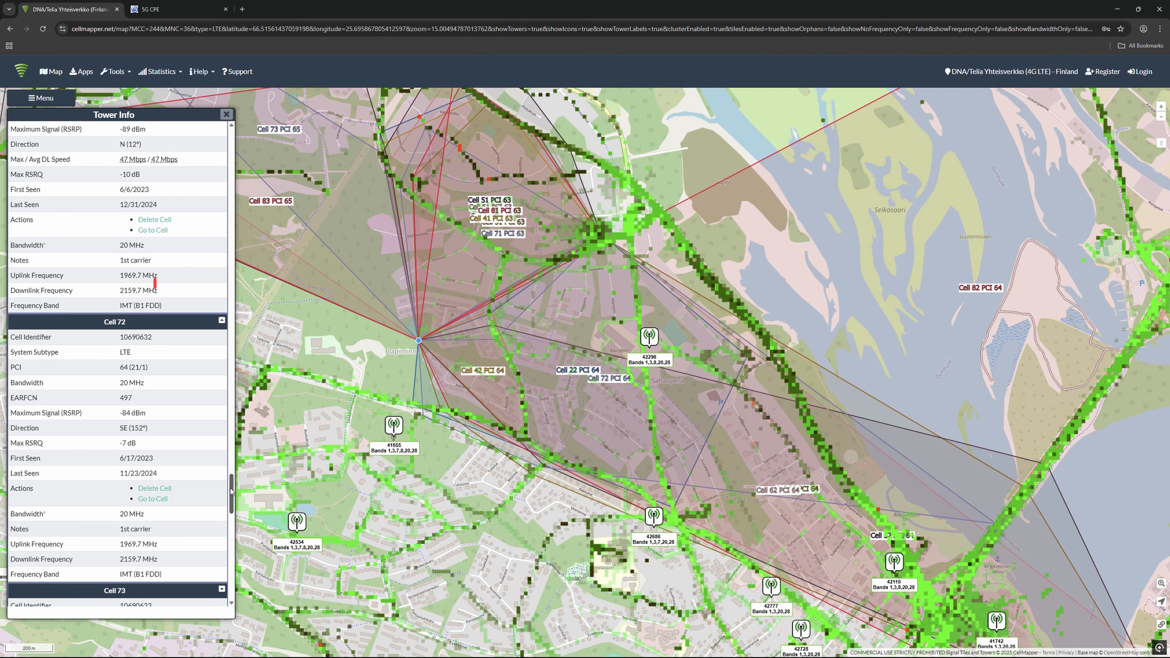
- Review the Cell 72 and Cell 73 details of the selected tower on CellMapper
scroll(230, 475, down, 15)
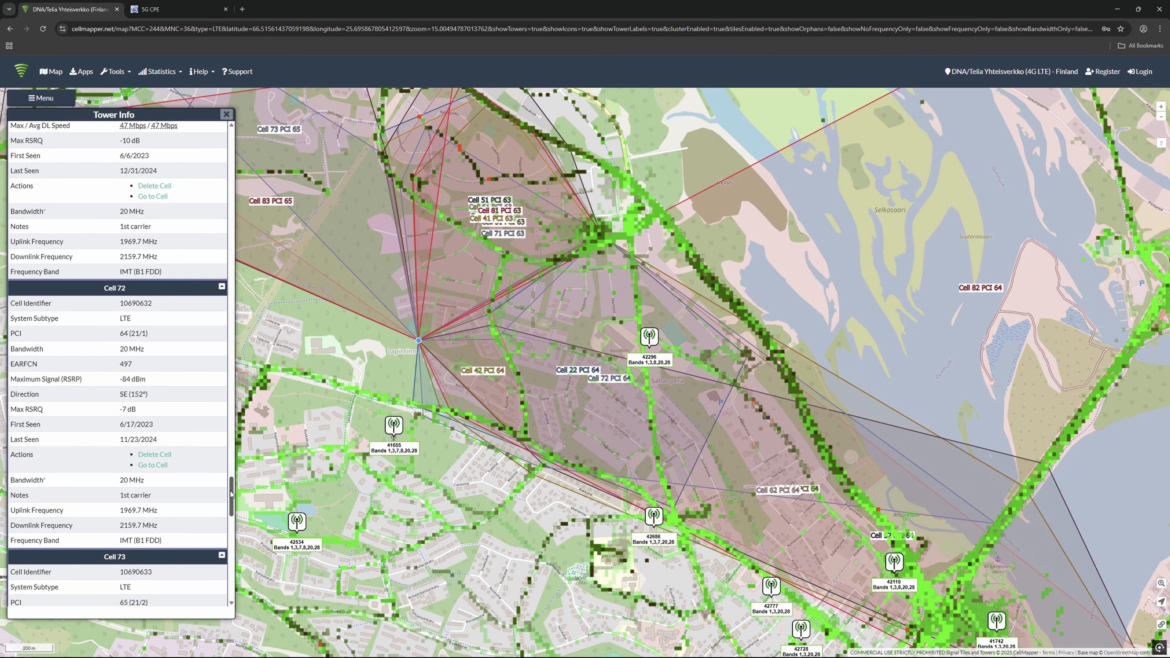
drag(230, 493, 231, 497)
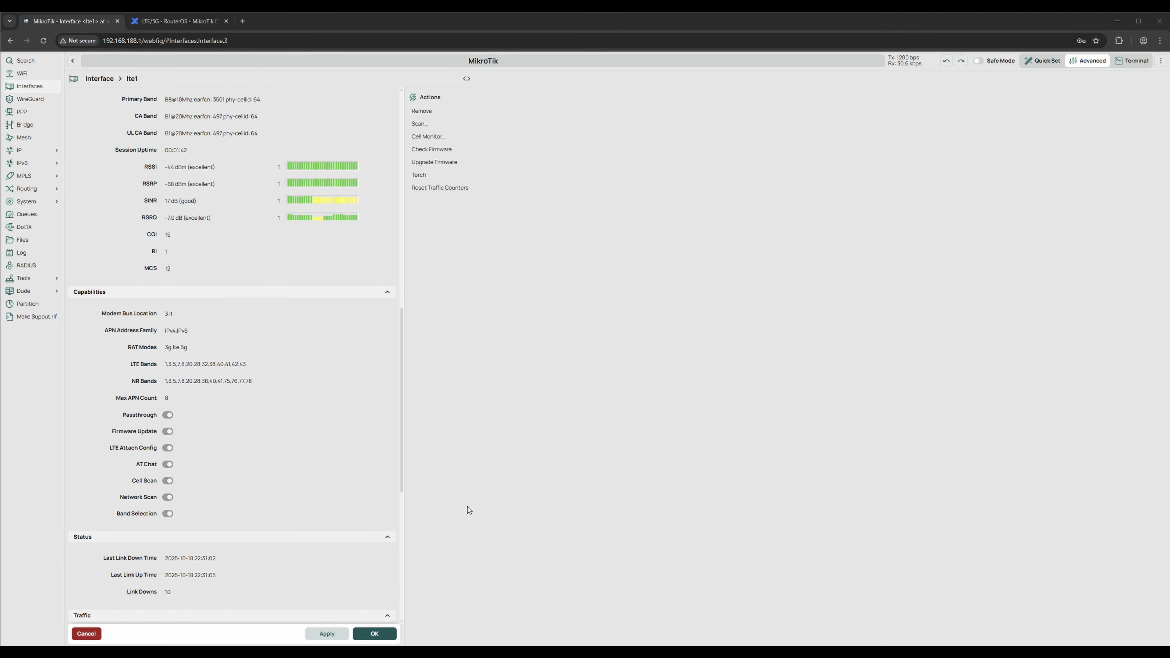
- Switch to the MikroTik router interface and open the cell monitor for lte1
click(421, 137)
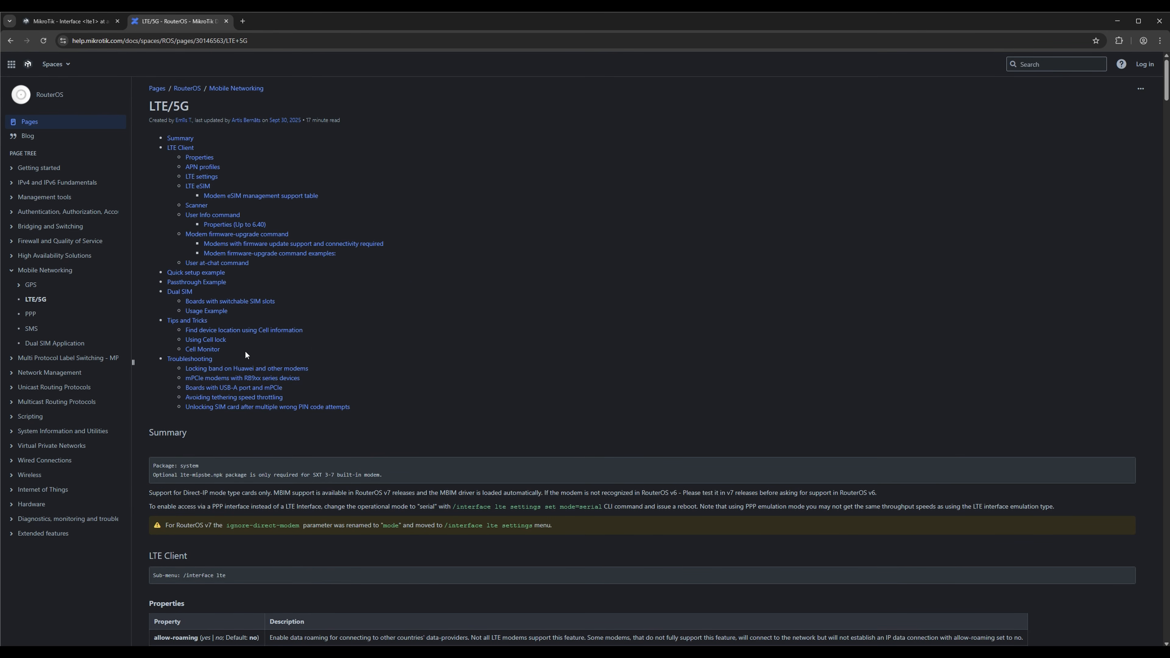
- Look up the cell lock syntax for the ATL 5G R16 in the "Using Cell lock" section of the LTE/5G documentation
click(218, 341)
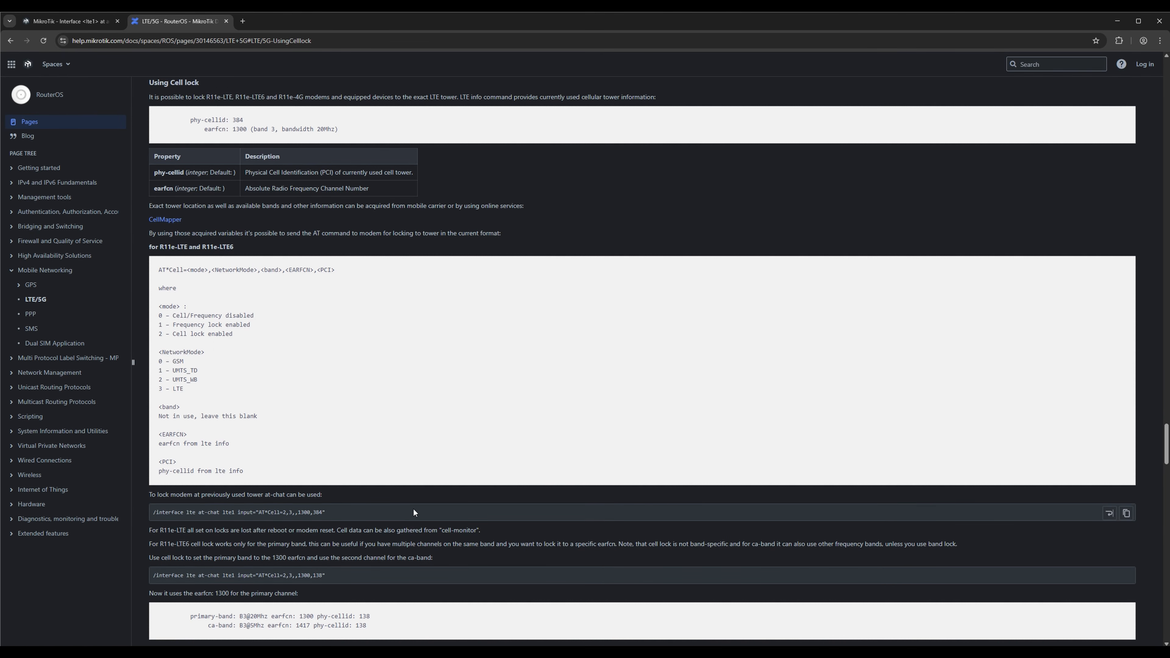
scroll(418, 508, down, 4)
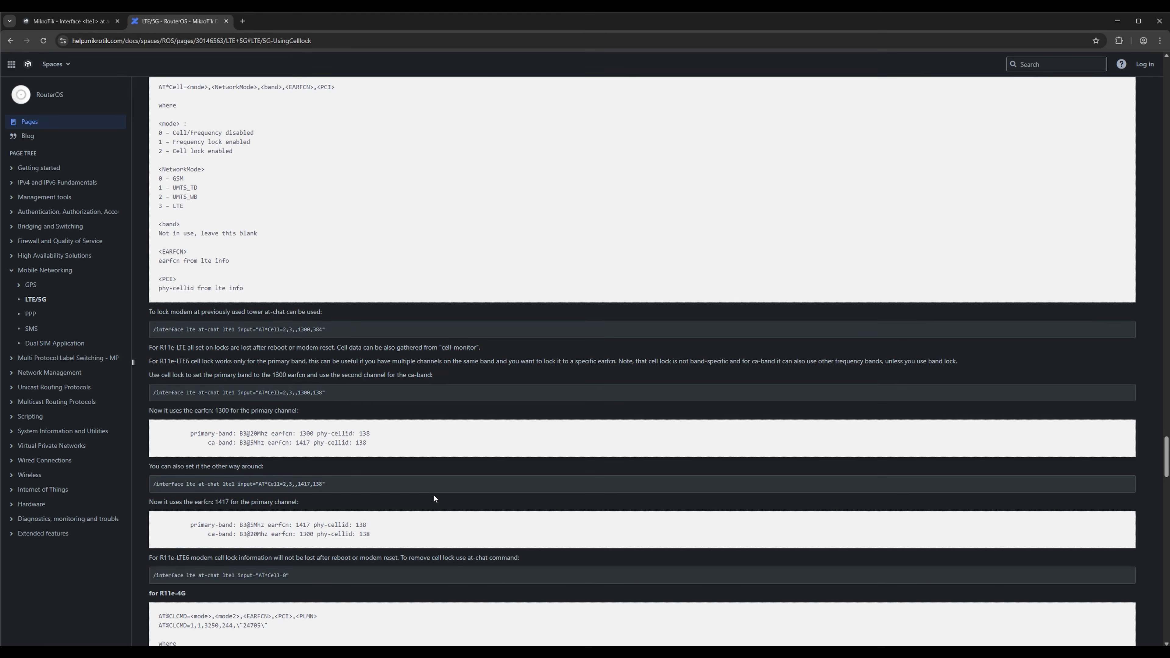
scroll(456, 480, down, 5)
scroll(467, 475, down, 7)
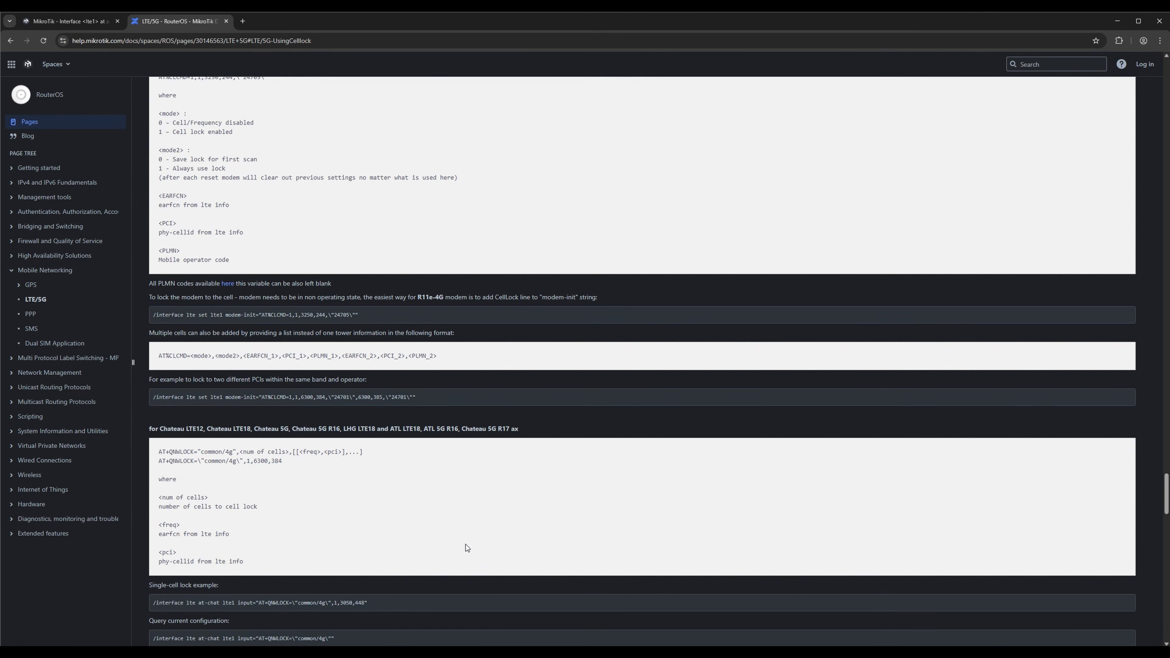
scroll(465, 544, down, 2)
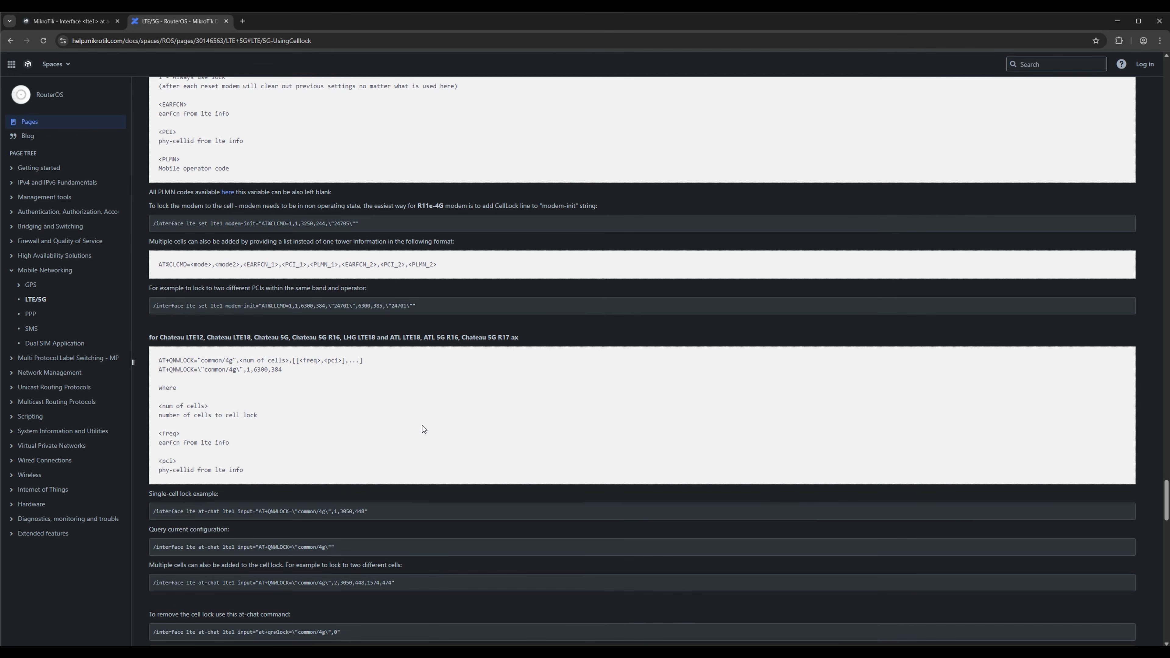
drag(424, 339, 459, 340)
scroll(468, 526, down, 1)
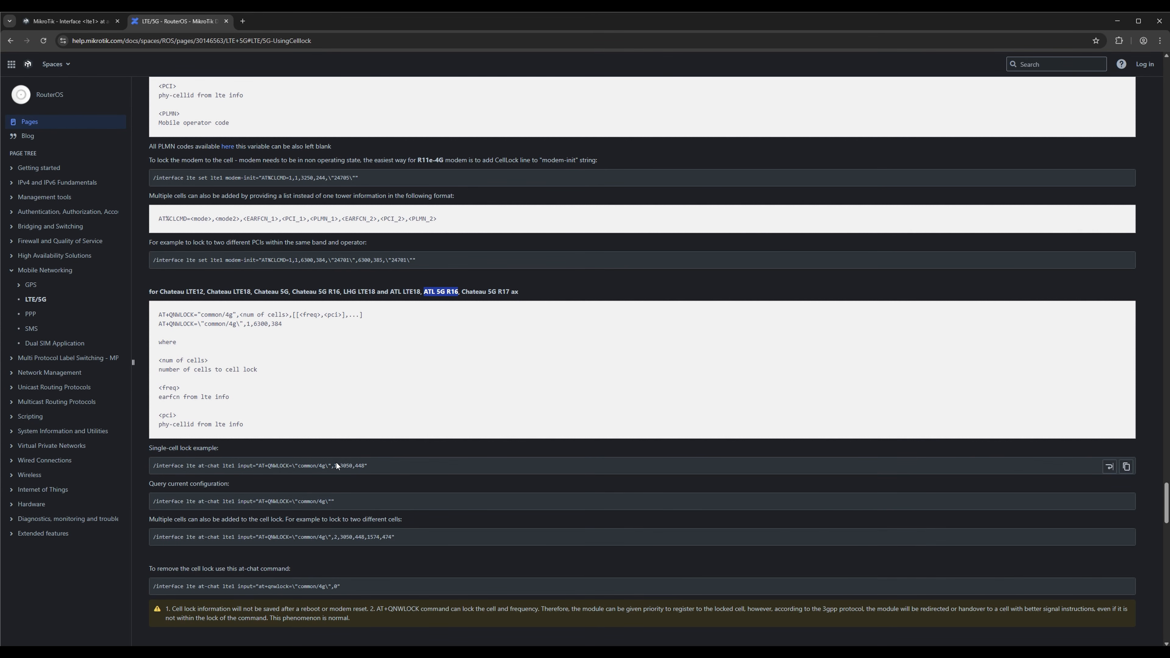
- Reuse the documented single-cell lock command in the router's terminal to lock lte1 to EARFCN 299, PCI 64, and check the primary band
drag(337, 465, 154, 465)
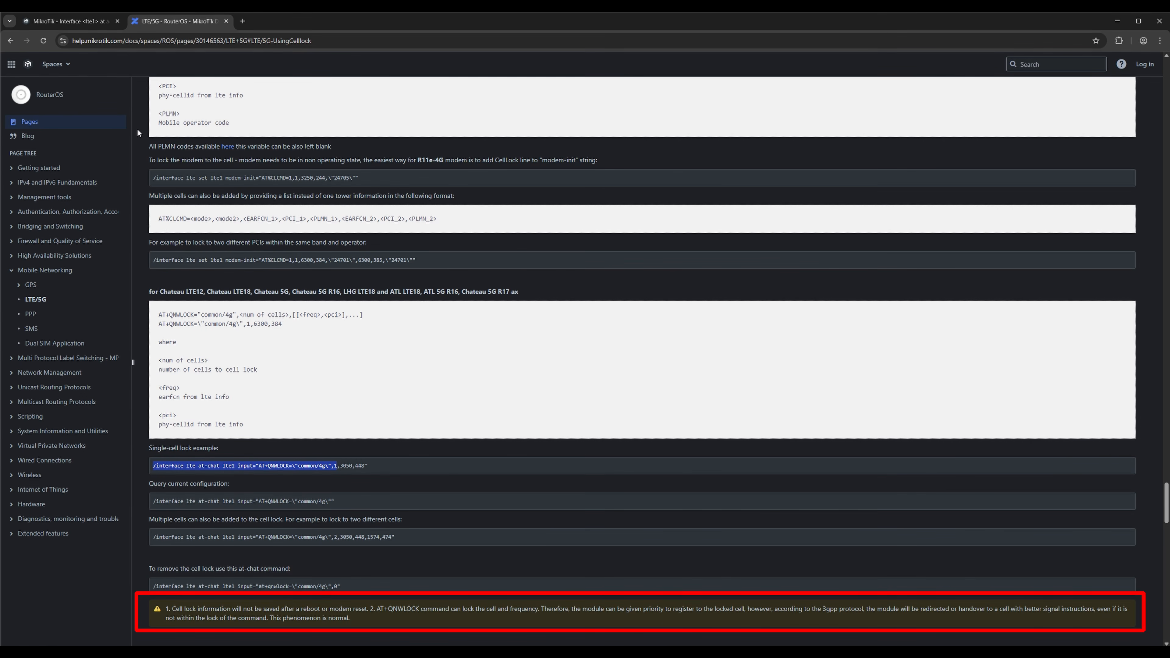
click(81, 21)
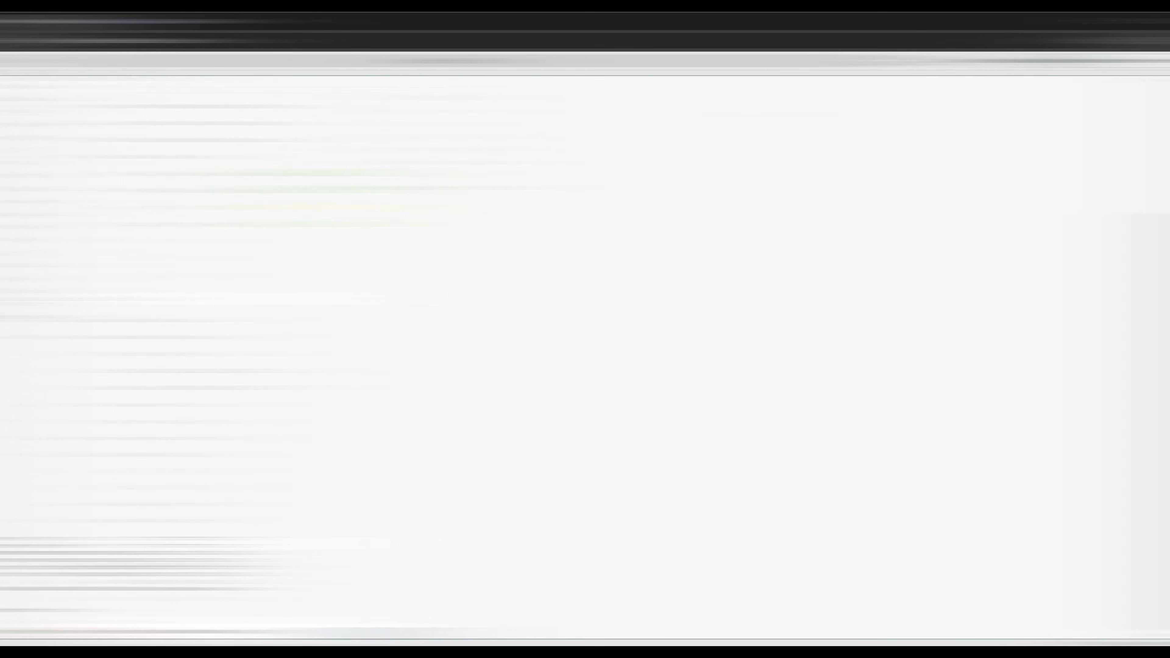
text(299,)
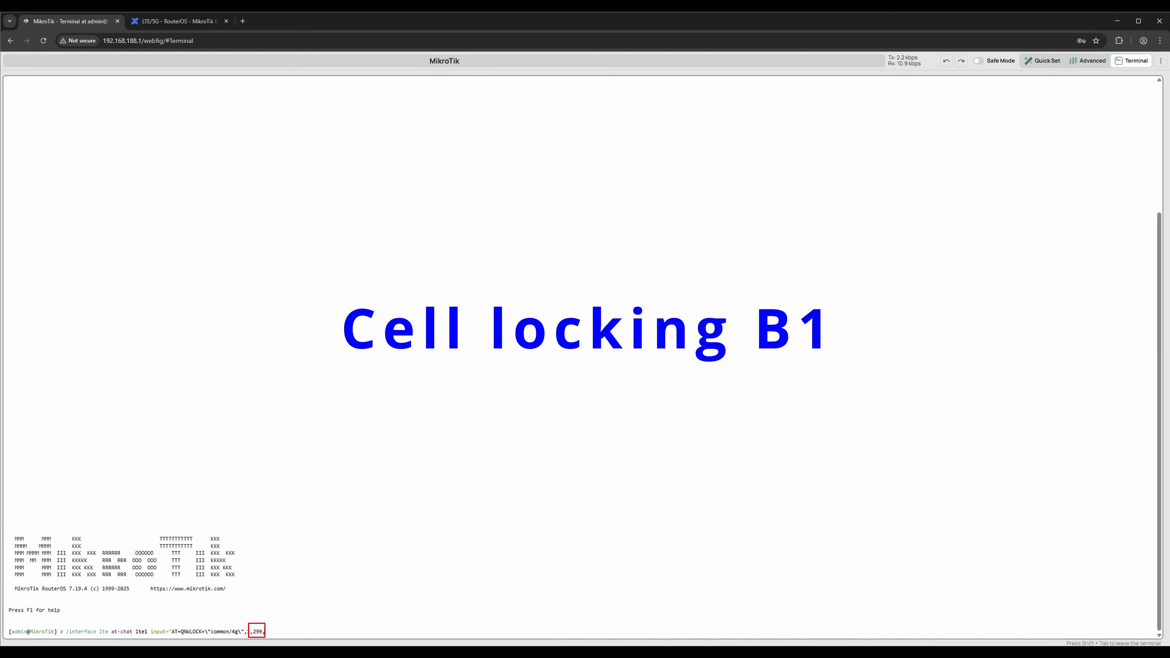
text(64")
key(Return)
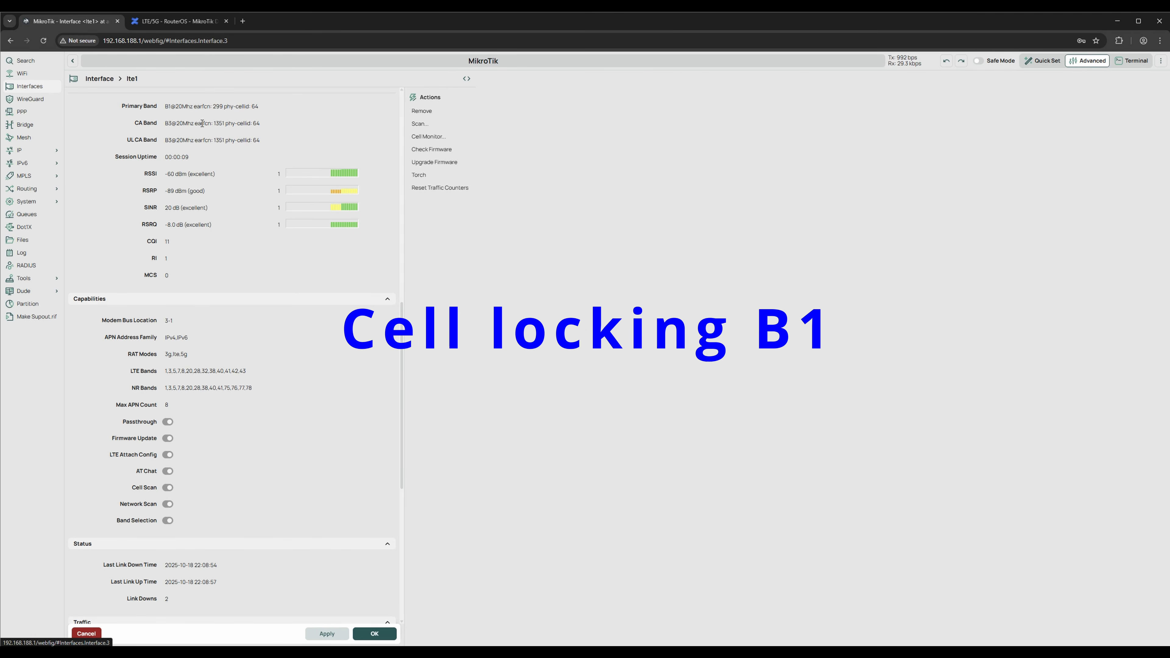
drag(164, 106, 273, 107)
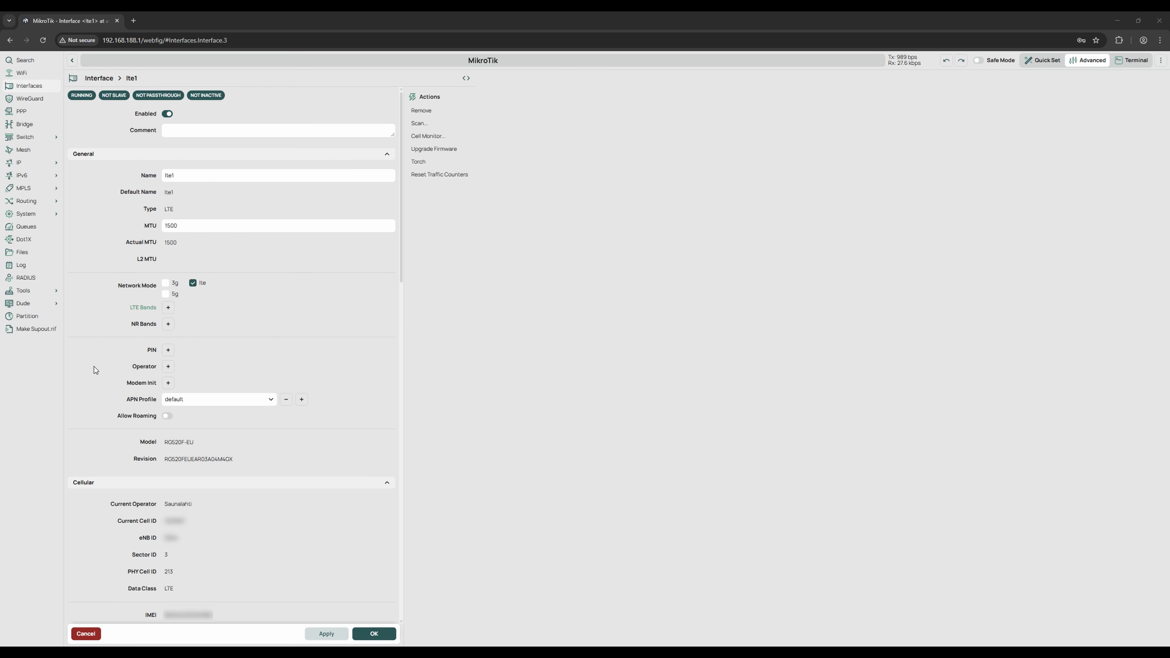
- Restrict the lte1 interface to LTE bands 1, 3 and 20 and apply the change
click(168, 308)
click(302, 307)
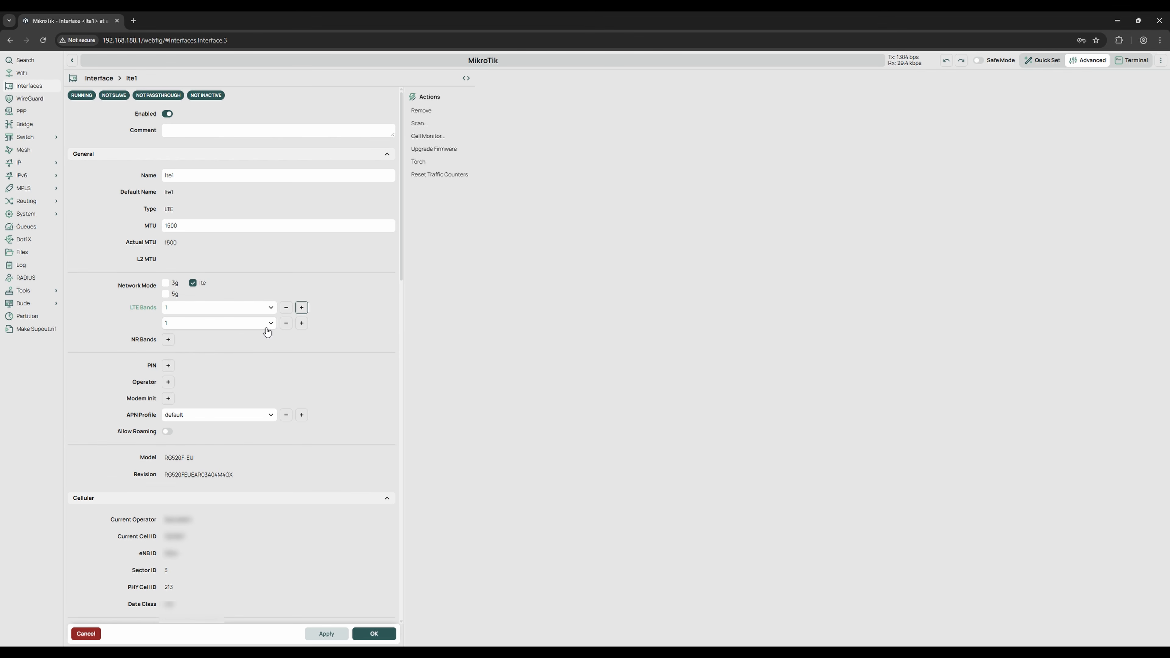
click(268, 323)
click(172, 352)
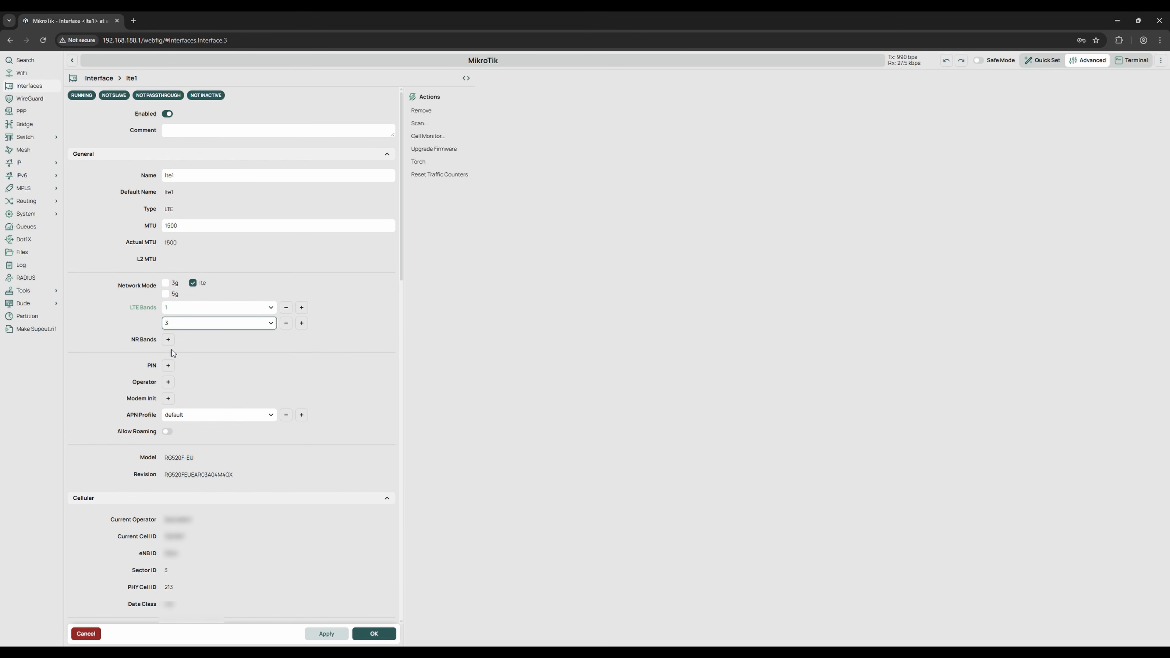
click(301, 323)
click(270, 340)
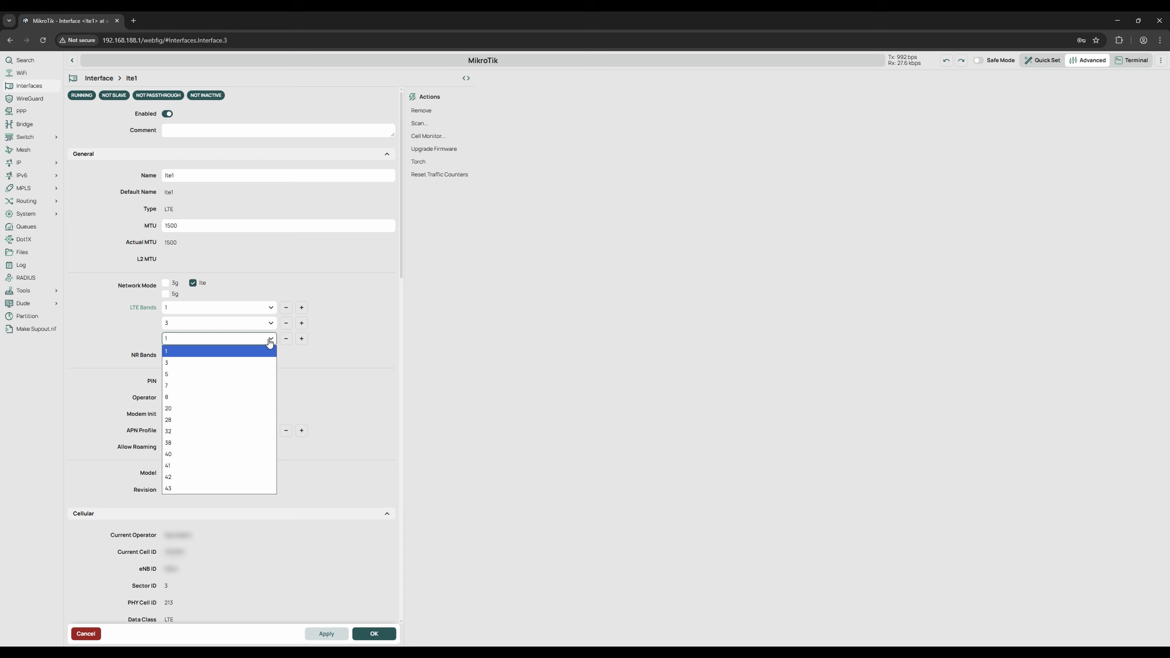
click(184, 410)
click(322, 639)
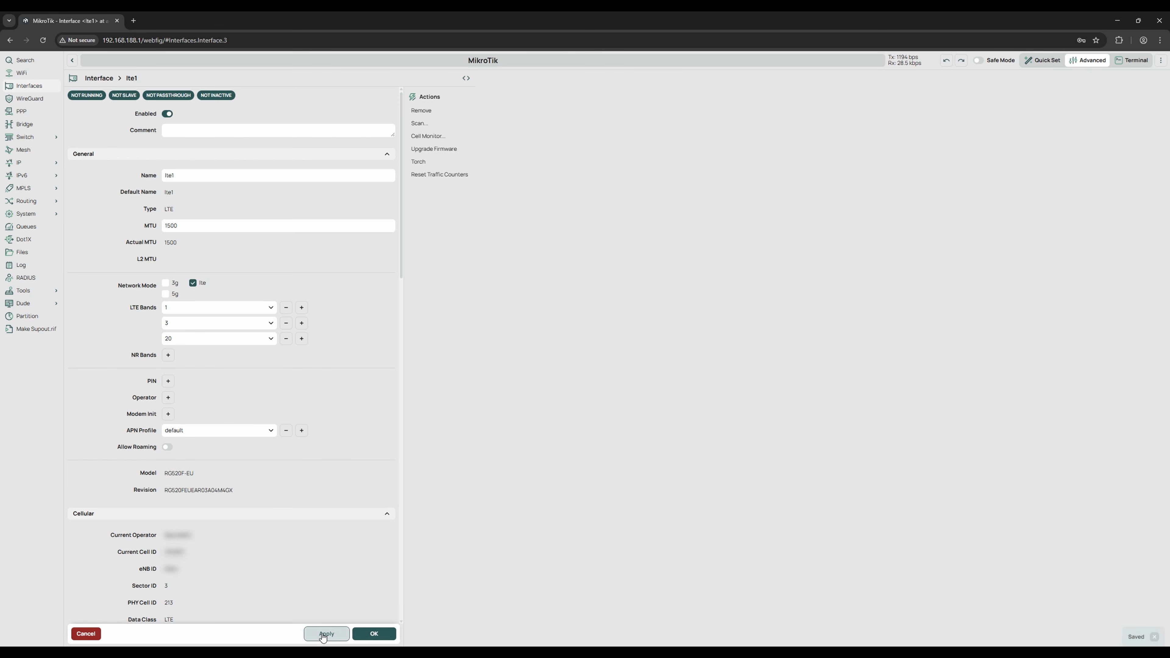
- Set the lte1 network mode to 5g only with NR bands 1 and 78, and apply the change
click(192, 283)
click(164, 294)
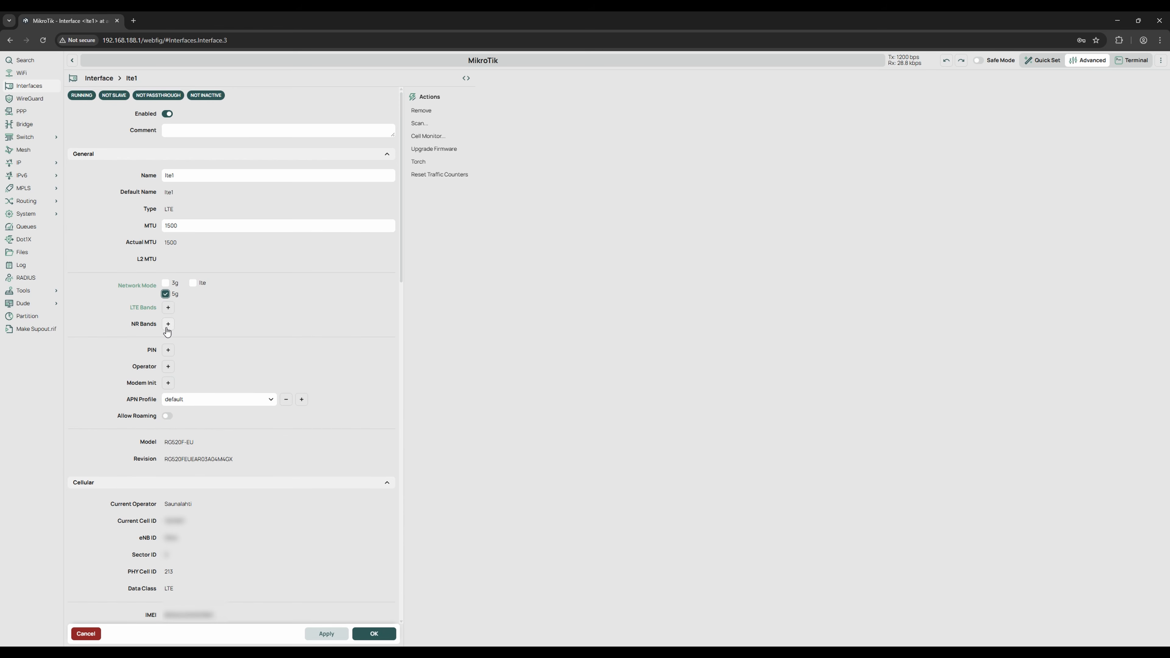
click(168, 323)
click(302, 323)
click(191, 340)
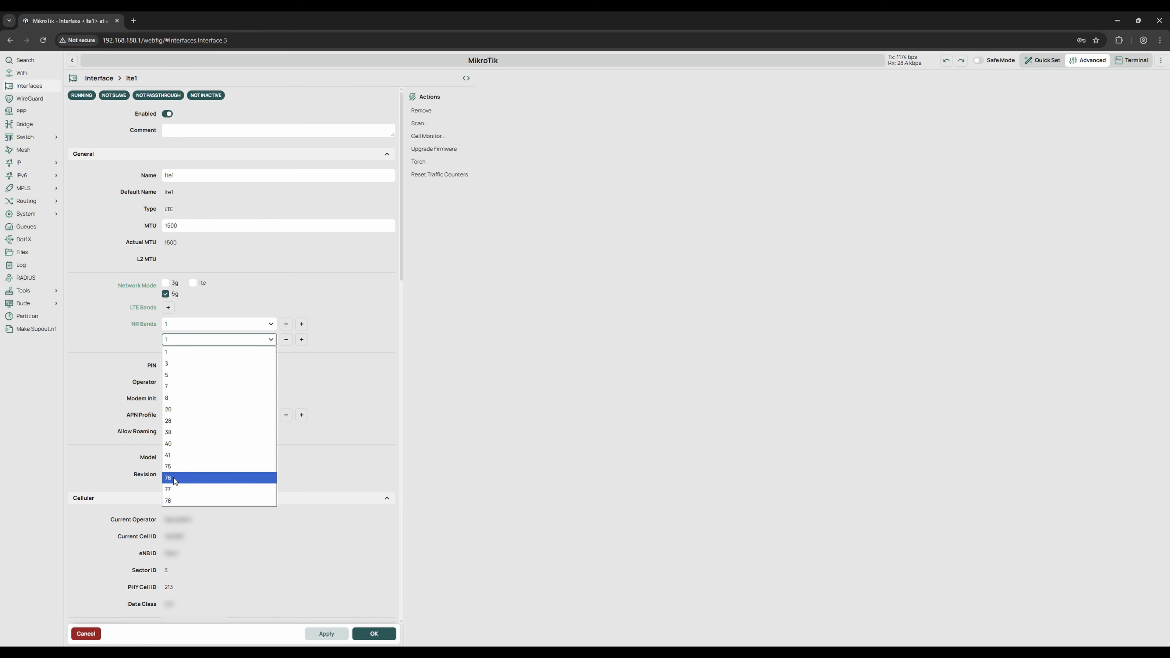
click(185, 500)
click(326, 638)
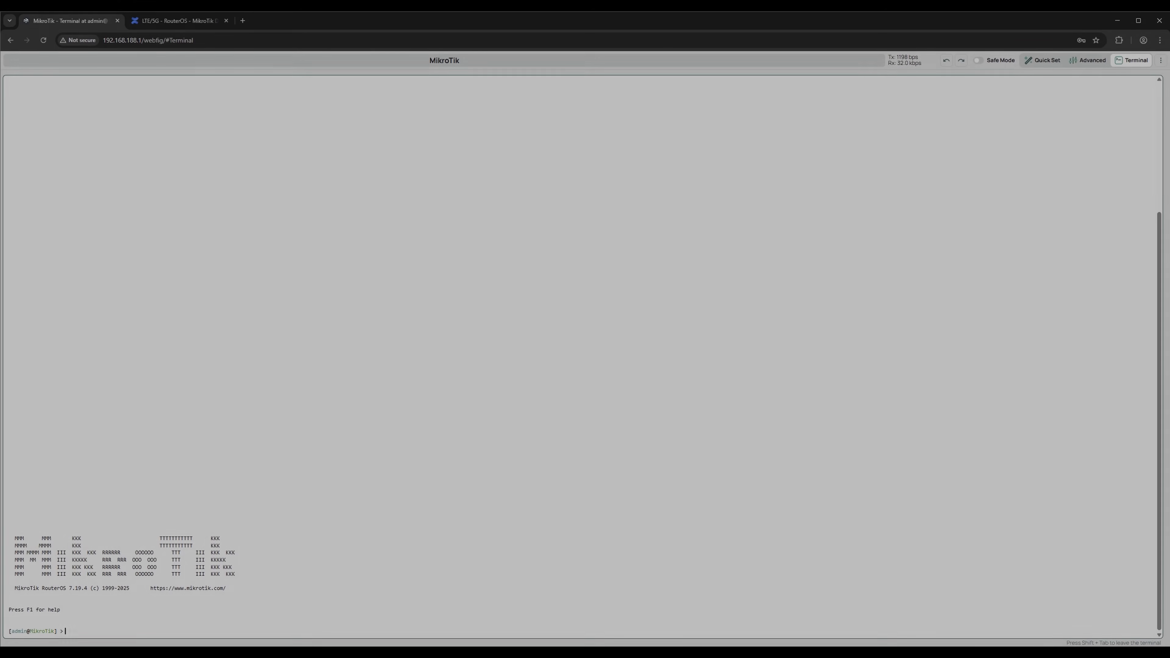
- Run the common/4g AT+QNWLOCK command on lte1 to lock two cells: EARFCN 1351 with PCI 64 and EARFCN 497 with PCI 64
text(/interface lte at-chat lte1 input="AT+QNWLOCK=\"common/4g\",2)
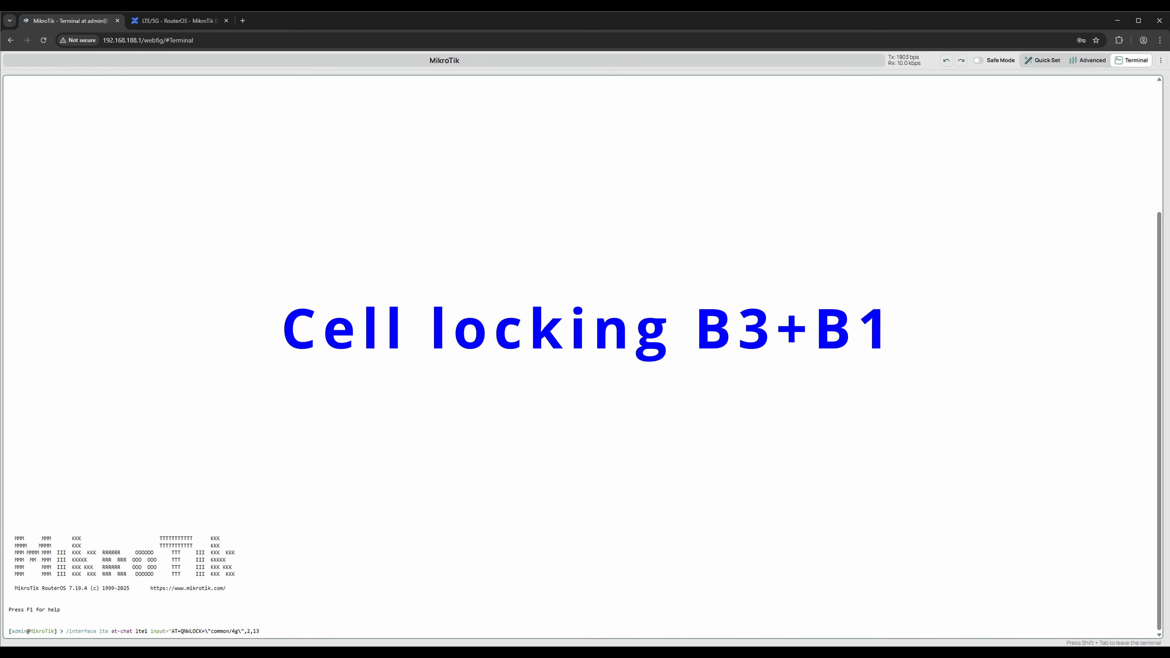
text(1,64,497,)
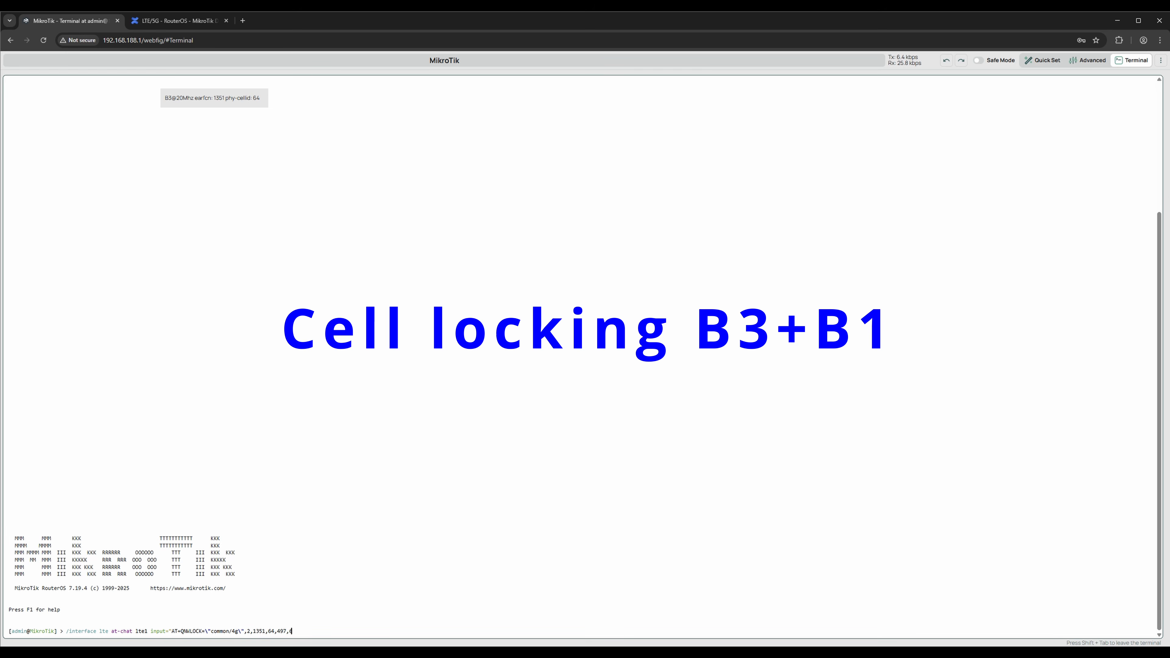
text(64")
key(Return)
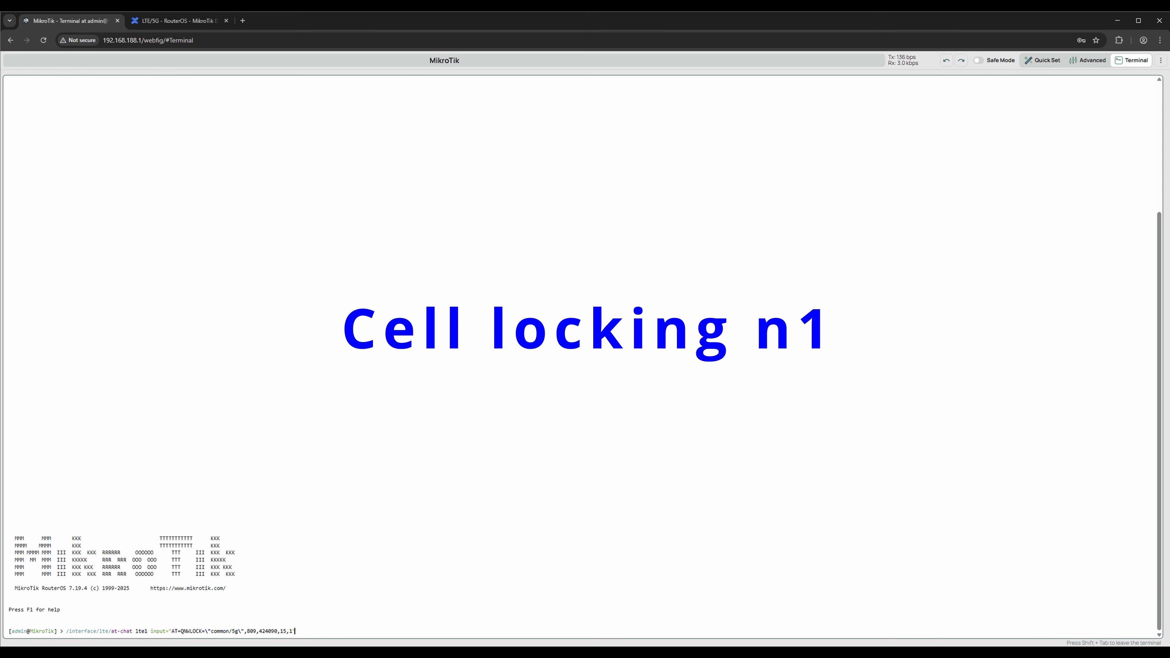
- Run the 5G cell lock on lte1 with AT+QNWLOCK=\"common/5g\",809,424090,15,1
key(Return)
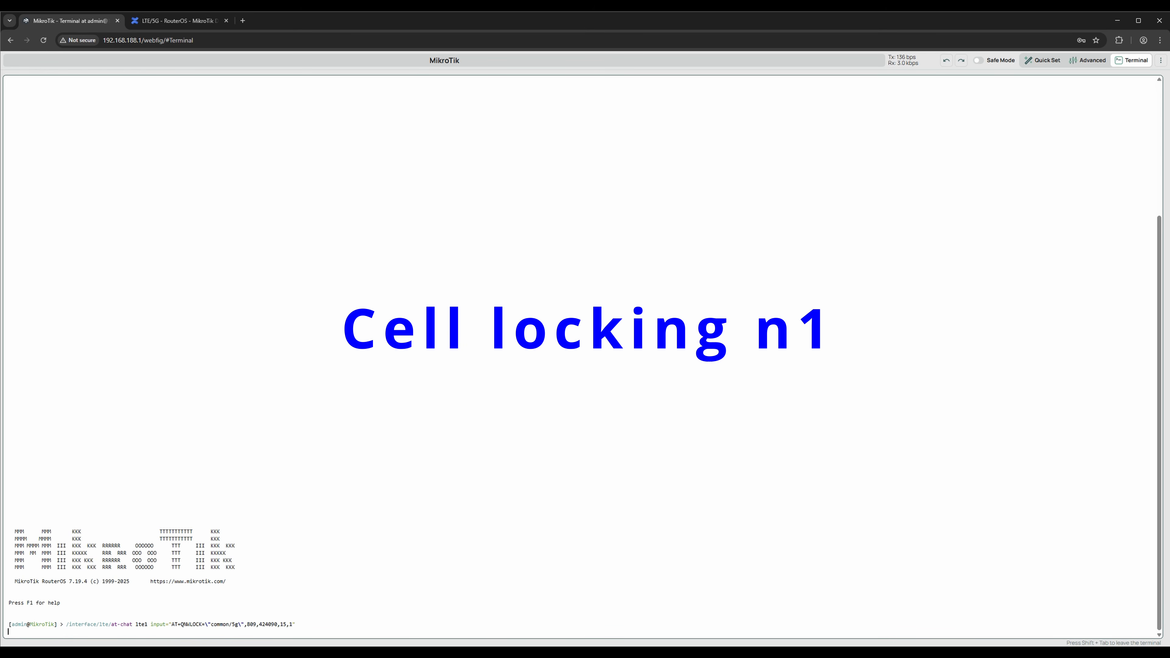